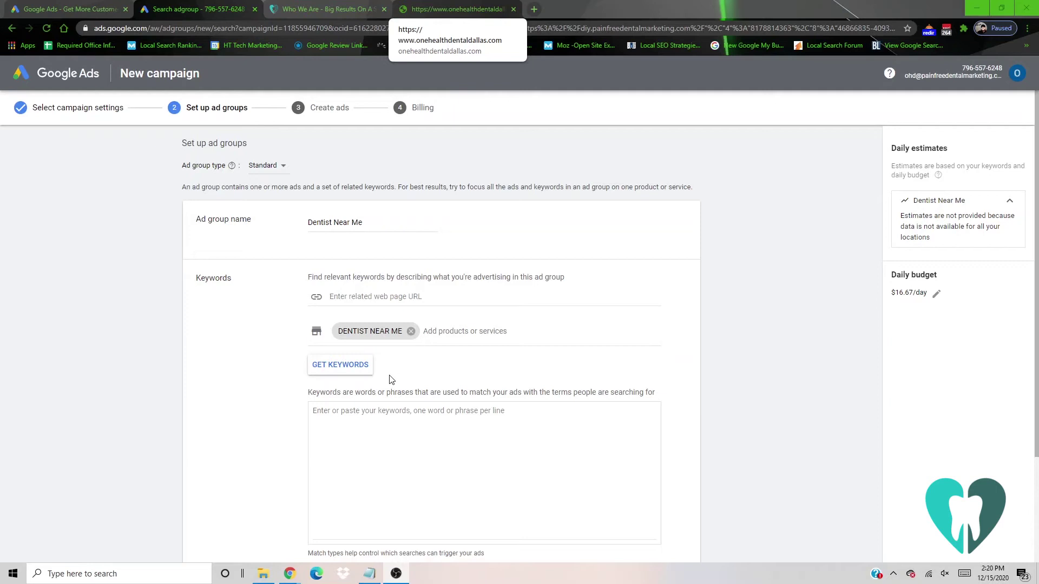
- Generate keyword suggestions for the Dentist Near Me ad group from the DENTIST NEAR ME product entry
scroll(385, 371, "down", 2)
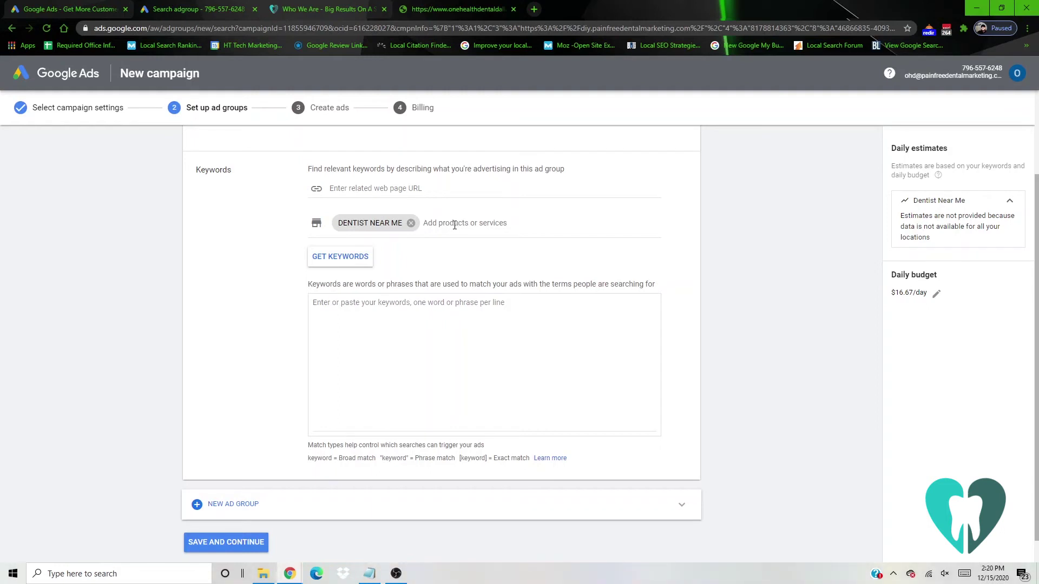
left_click(338, 257)
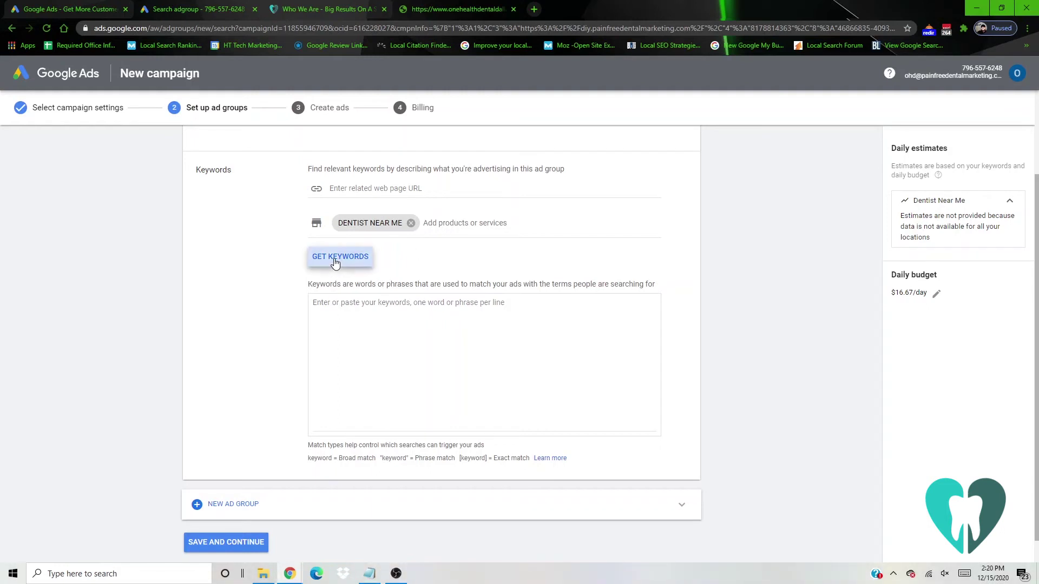
scroll(401, 275, "down", 2)
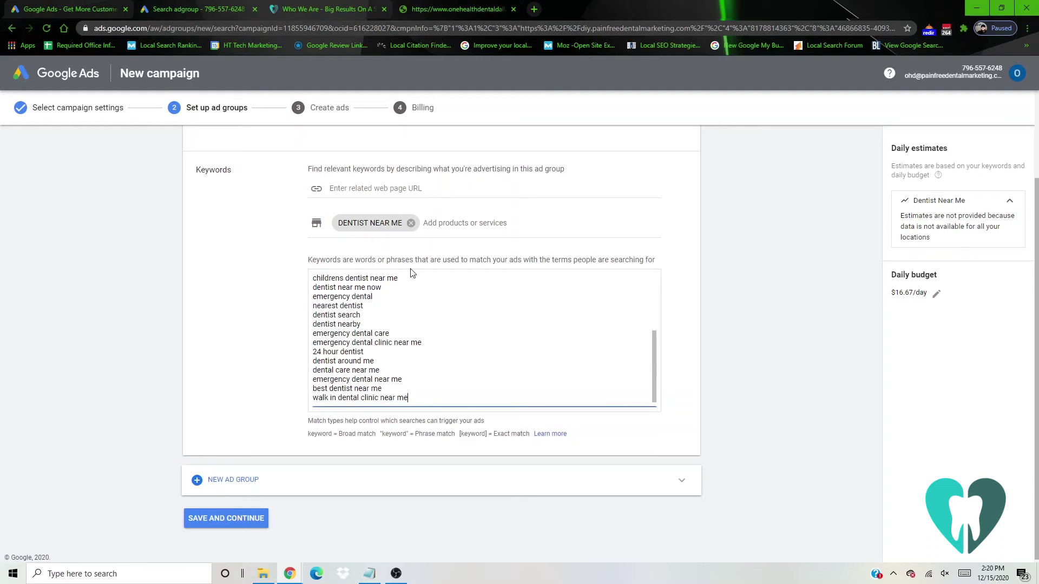
scroll(424, 373, "up", 3)
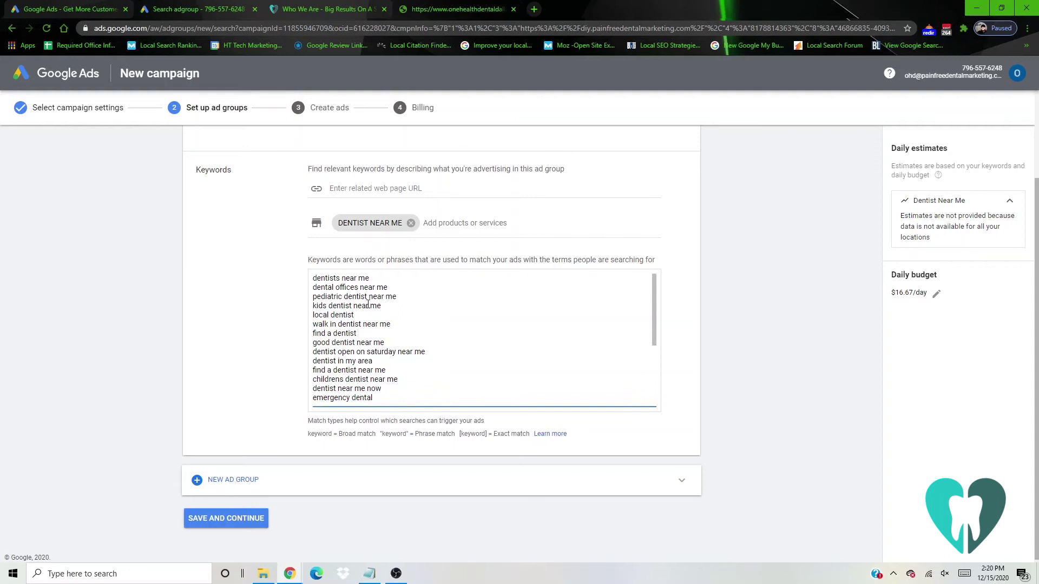
- Delete the keywords "pediatric dentist near me", "kids dentist near me" and "dentist open on saturday near me" from the suggested list
triple_click(336, 296)
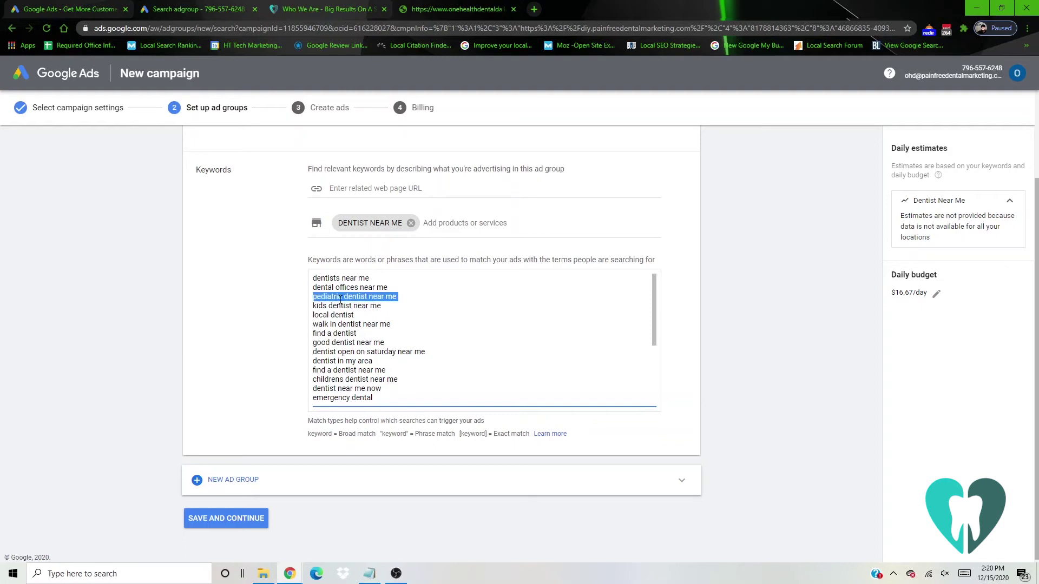
key("BackSpace")
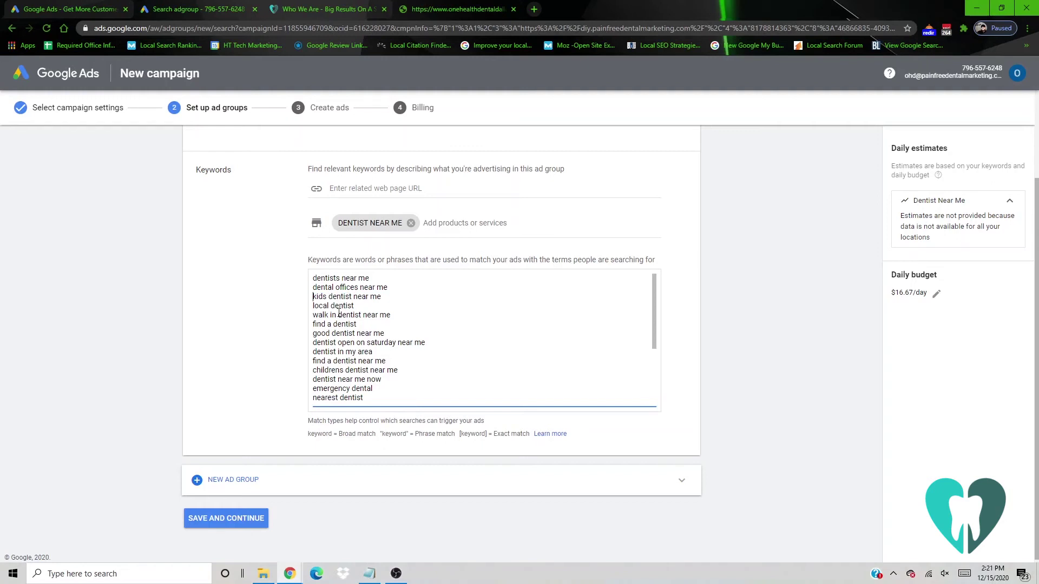
triple_click(332, 298)
key("BackSpace")
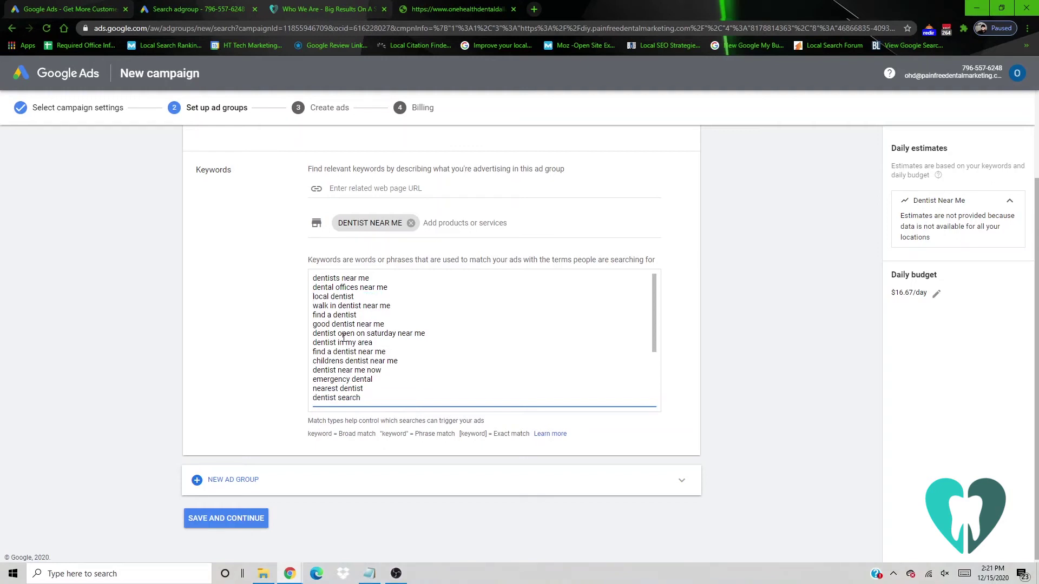
scroll(346, 344, "down", 1)
scroll(357, 340, "up", 1)
triple_click(382, 335)
key("BackSpace")
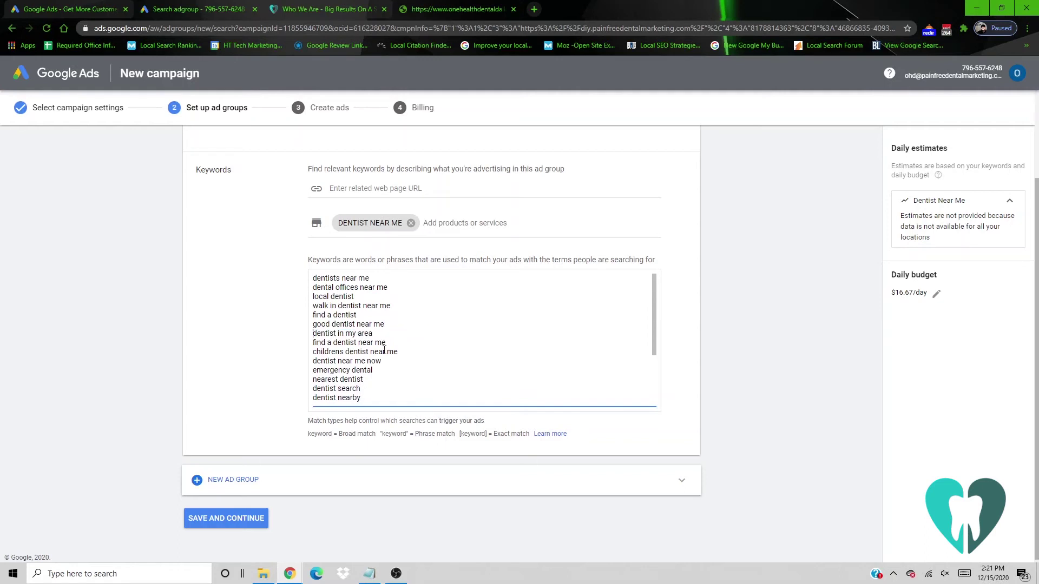
- Delete the keywords "emergency dental care", "emergency dental clinic near me" and "emergency dental near me" from the list
scroll(357, 367, "down", 1)
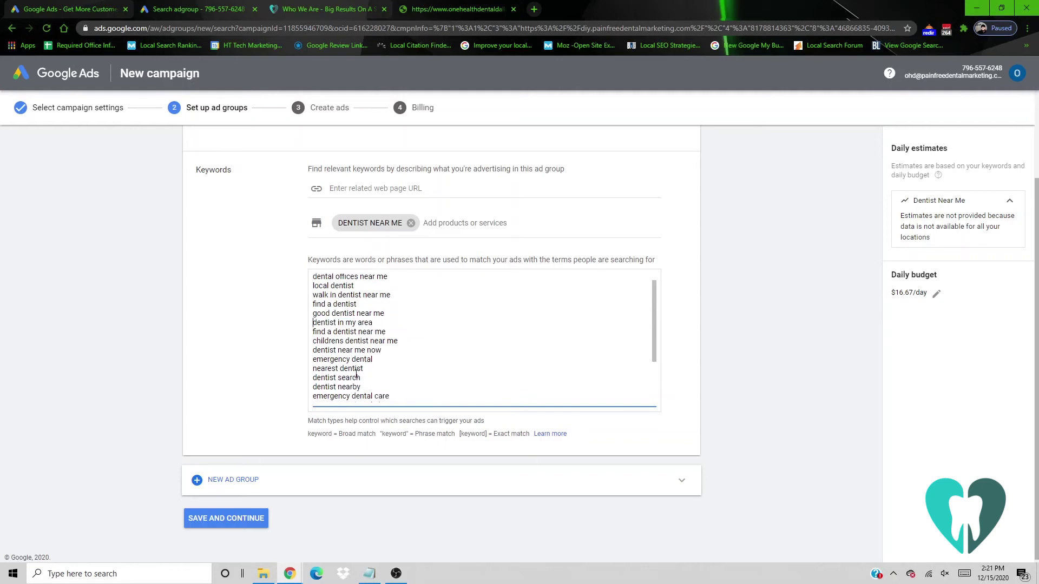
scroll(357, 371, "down", 1)
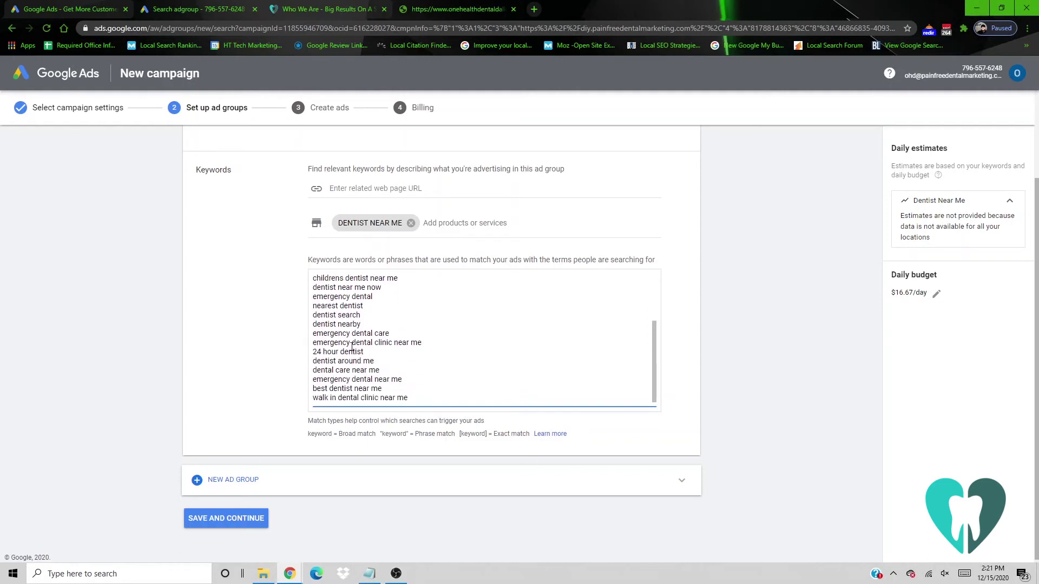
left_click_drag(431, 346, 311, 336)
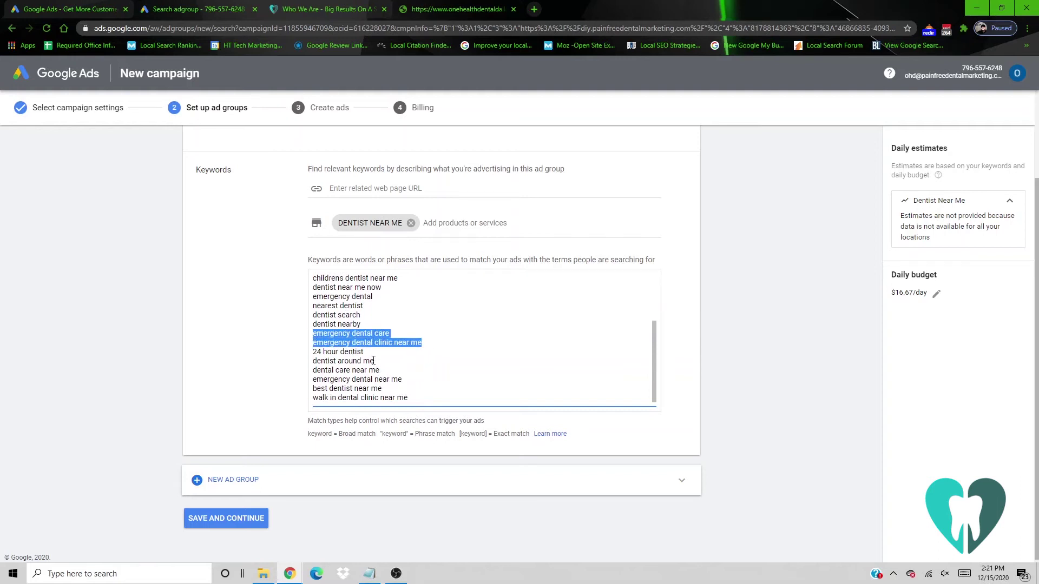
key("BackSpace")
key("BackSpace")
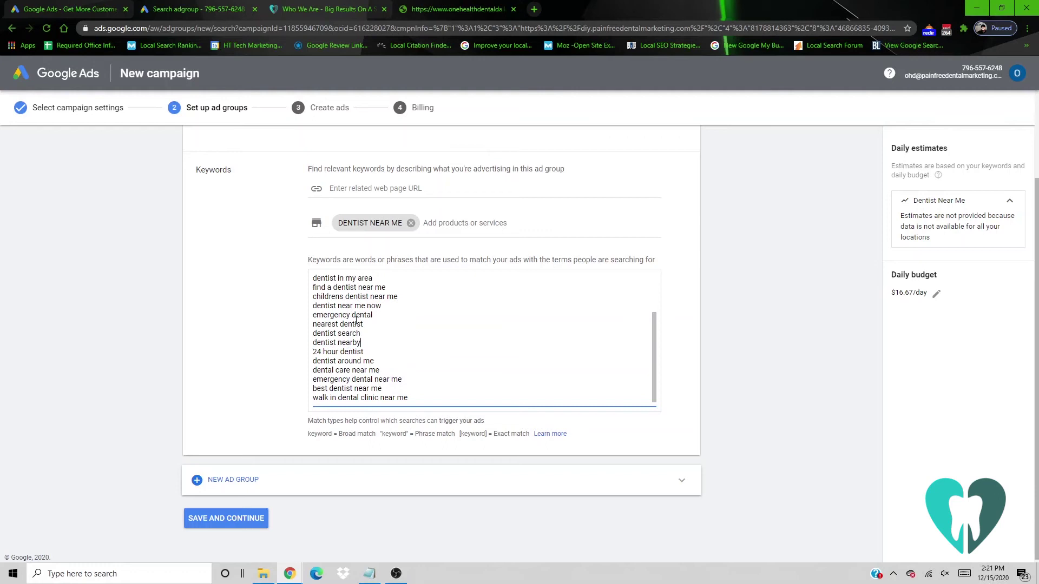
triple_click(367, 381)
key("BackSpace")
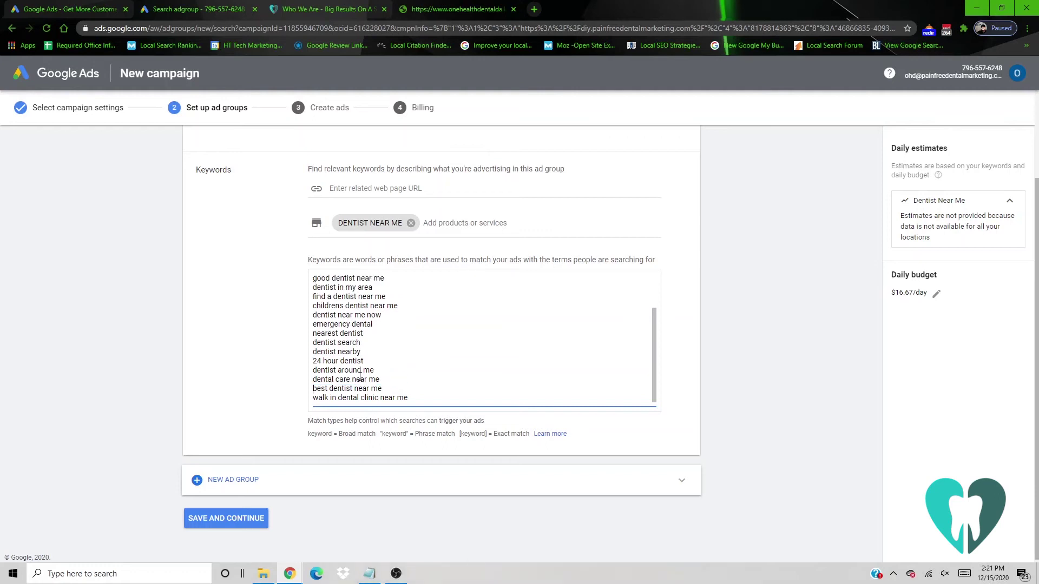
- Delete all keywords from "walk in dentist near me" through "walk in dental clinic near me", keeping only the first three
scroll(366, 297, "up", 3)
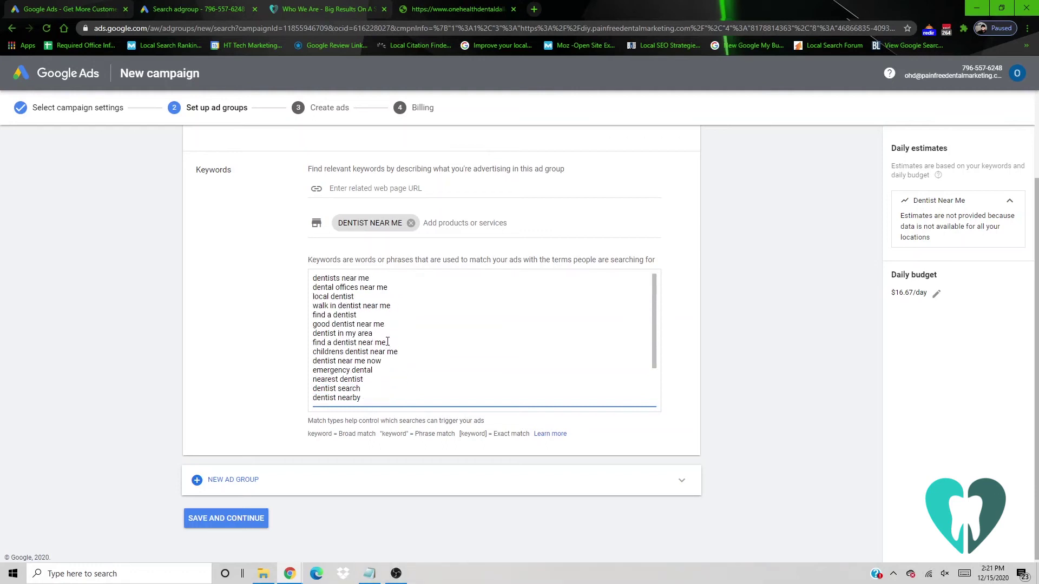
scroll(388, 343, "down", 3)
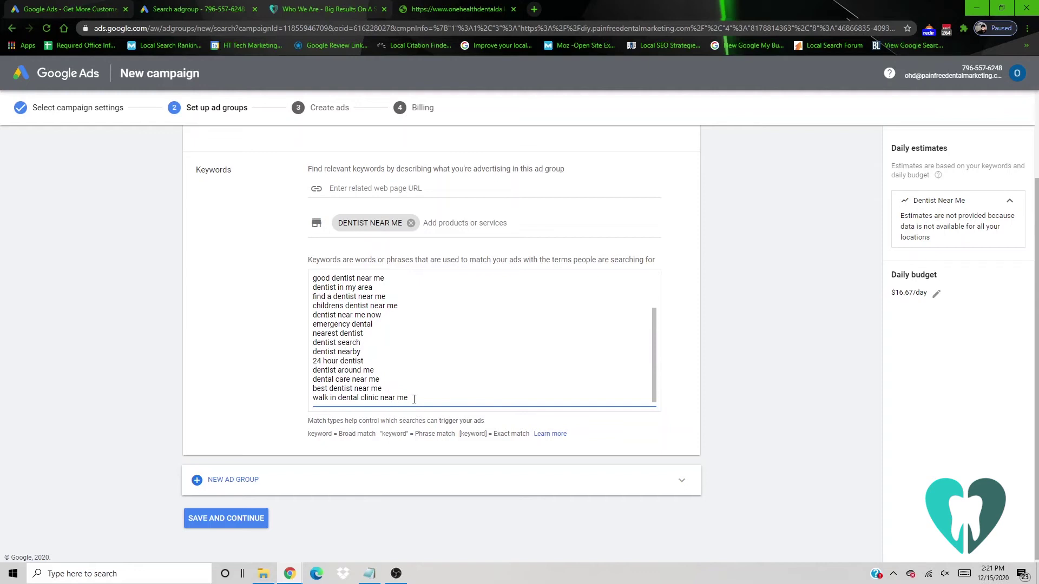
left_click_drag(410, 399, 311, 306)
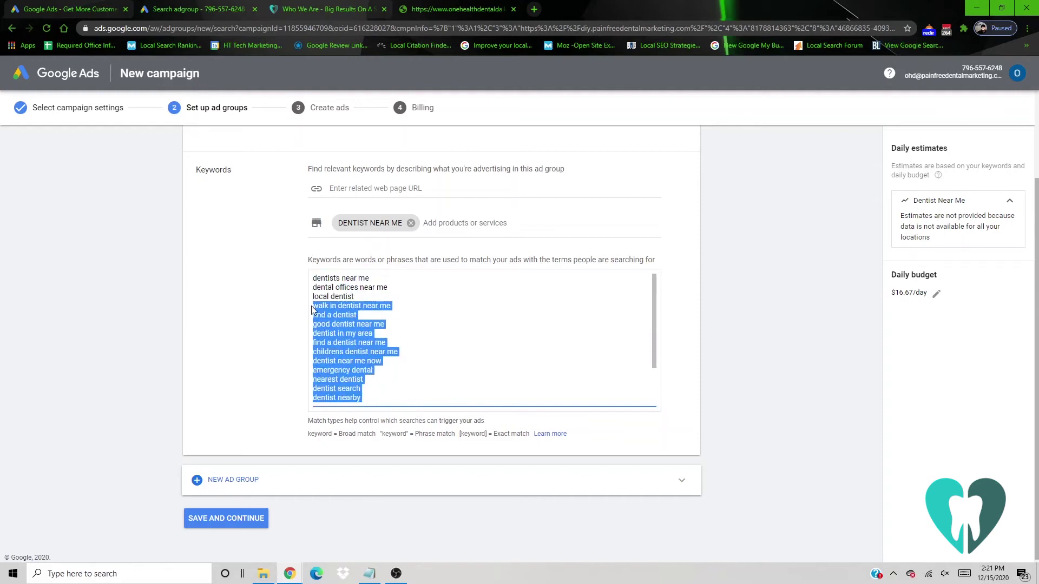
key("BackSpace")
key("BackSpace")
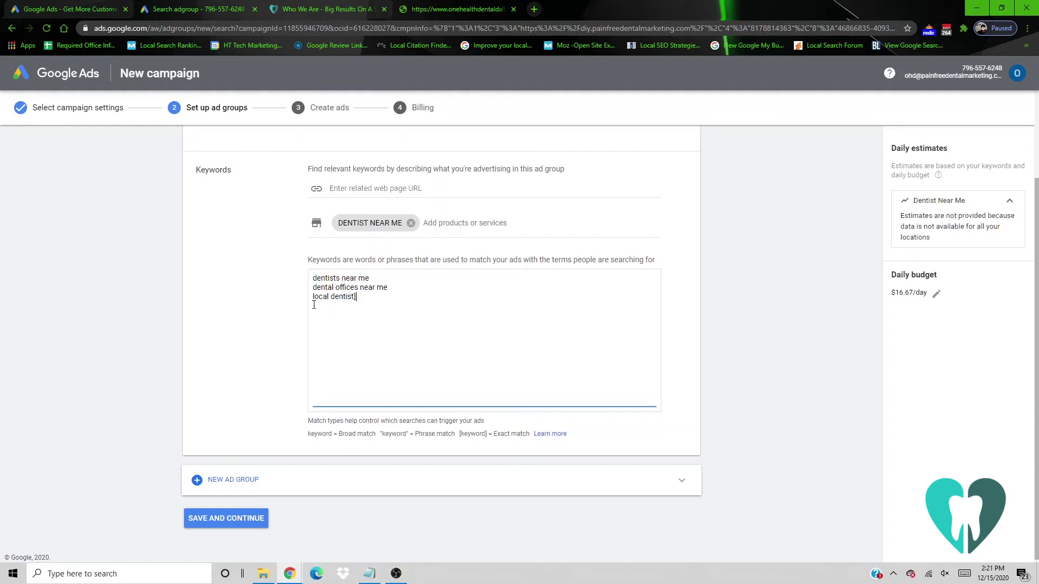
- Make "local dentist" and "dental offices near me" exact match keywords by enclosing each in square brackets
key("Home")
type("[")
key("Up")
type("[")
key("End")
type("]")
- Make "dentists near me" an exact match keyword by enclosing it in square brackets
left_click(371, 278)
type("]")
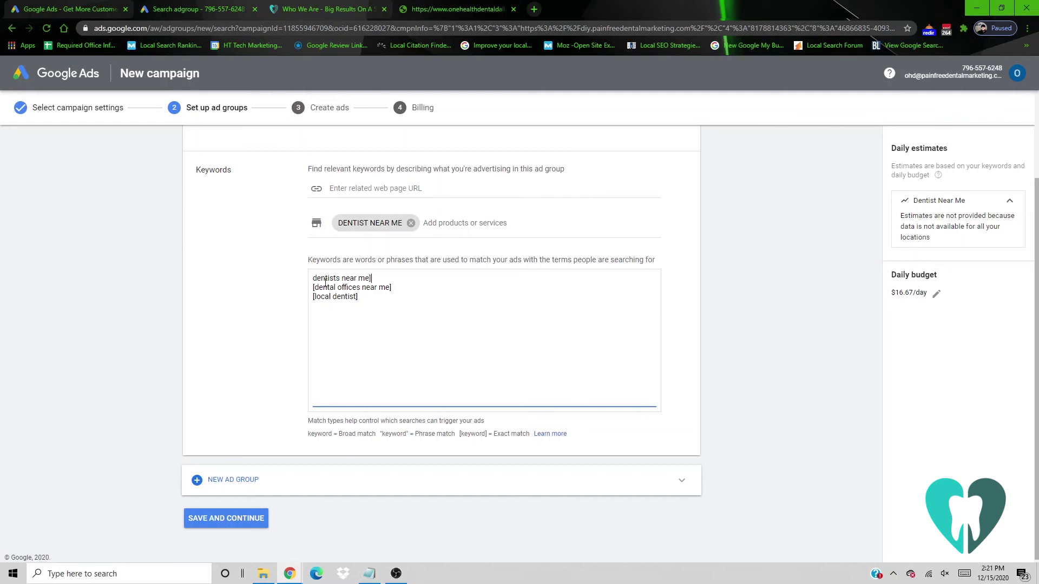
left_click(313, 278)
type("[")
key("BackSpace")
key("BackSpace")
type("]")
left_click(313, 279)
type("[")
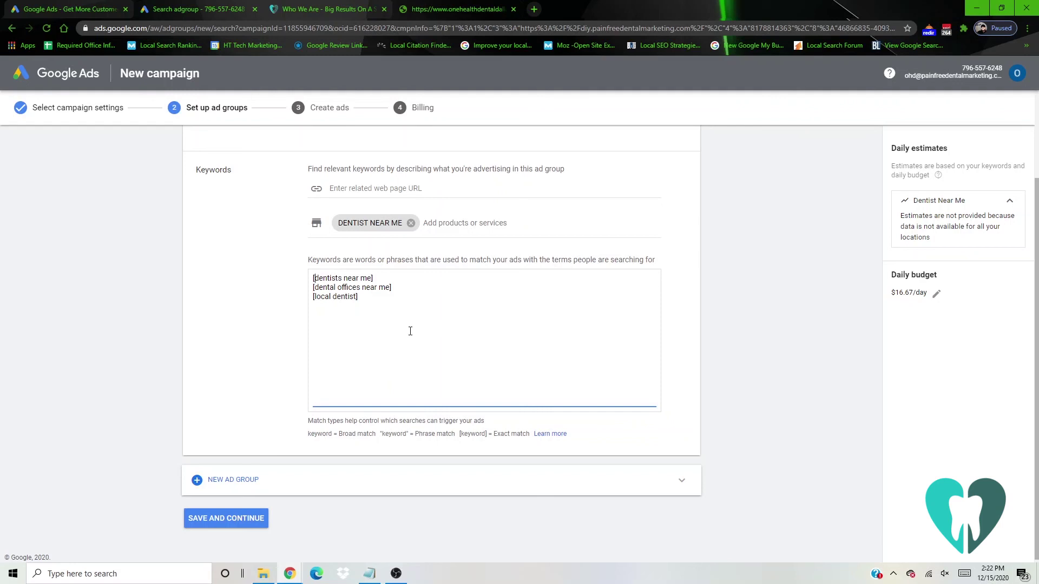
- Add a second ad group without keywords, and save the ad group setup to continue
left_click(269, 477)
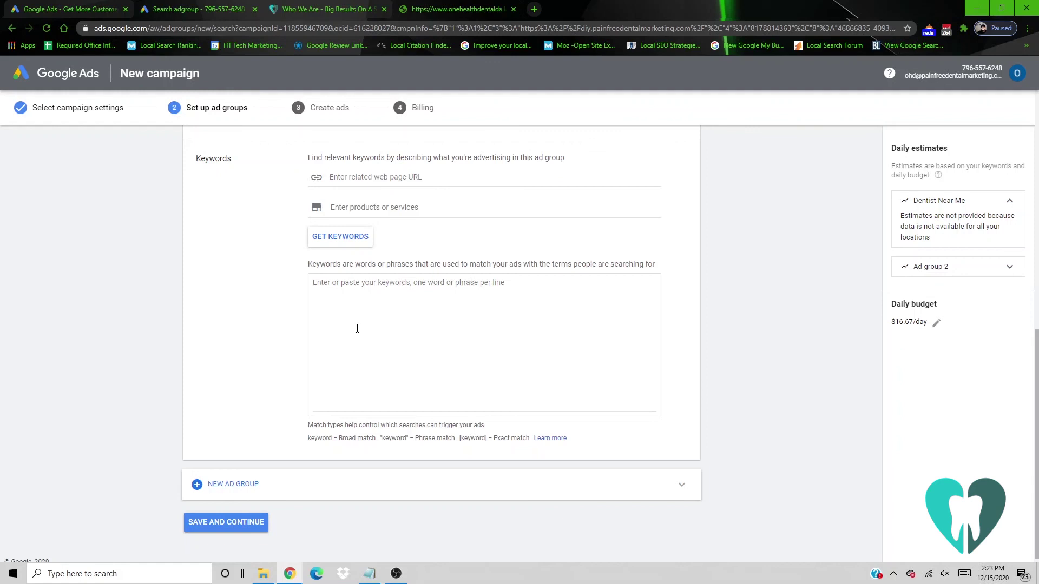
scroll(352, 440, "down", 1)
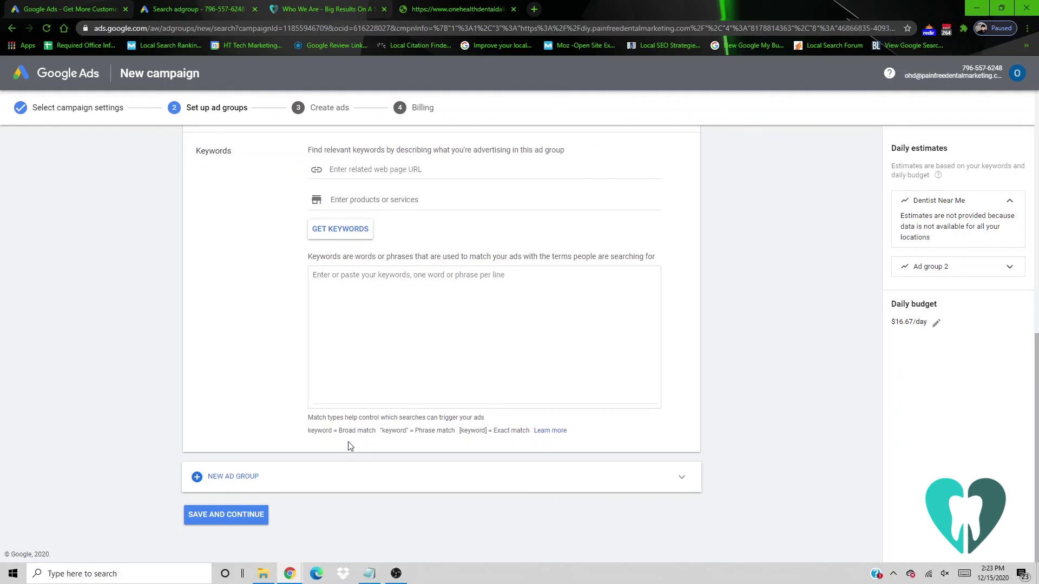
left_click(249, 520)
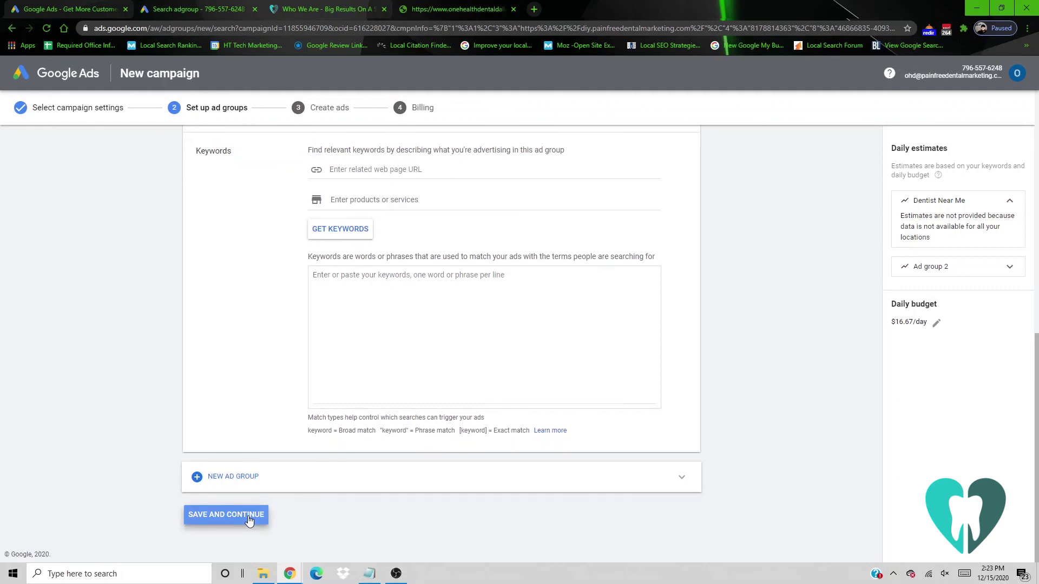